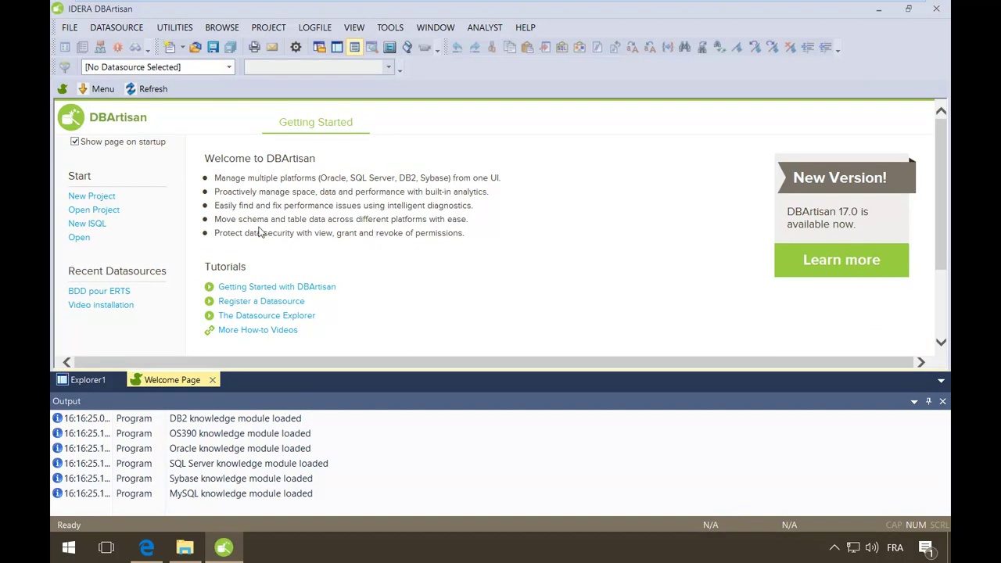
Connect to the BDD pour ERTS datasource under MS SQL Servers in the datasource explorer
click(88, 381)
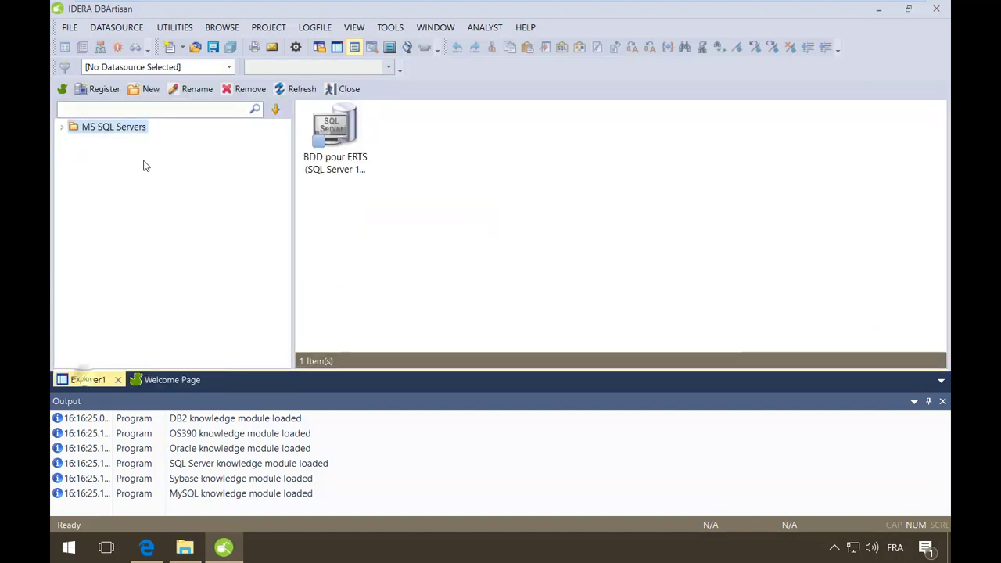
click(69, 130)
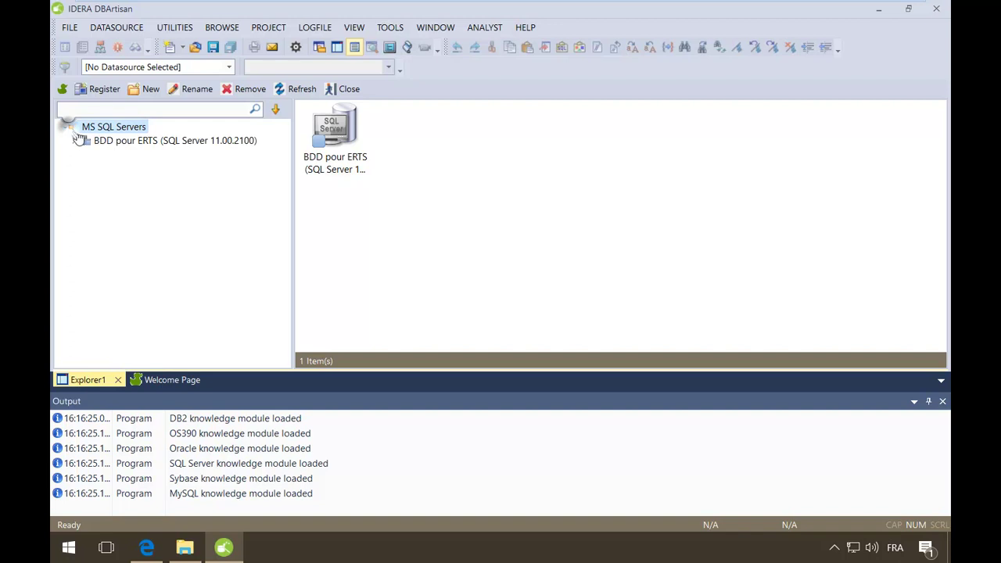
click(121, 140)
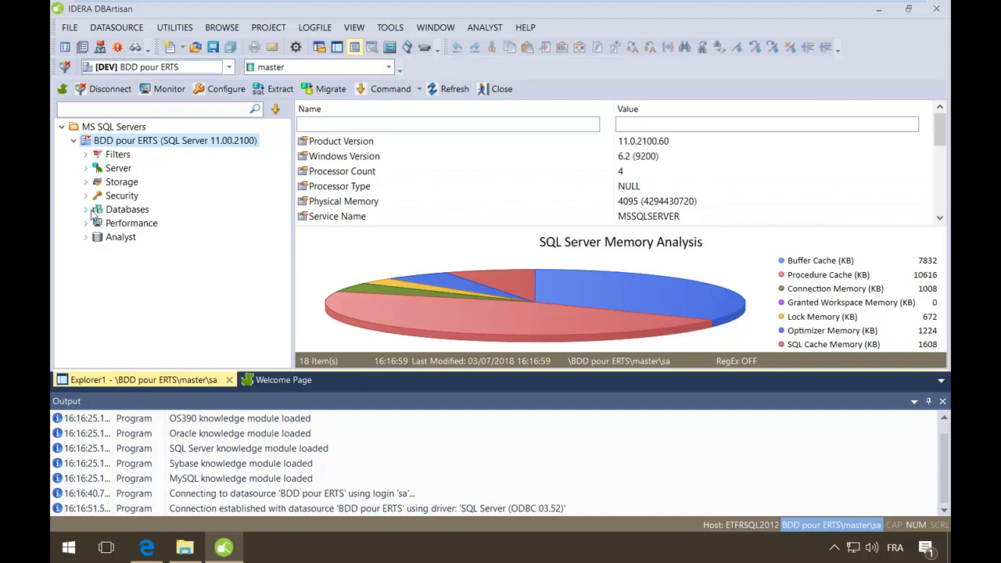
Create a database named TeamServer with the default options, data file and log file settings, and close its object editor
click(117, 210)
right_click(115, 216)
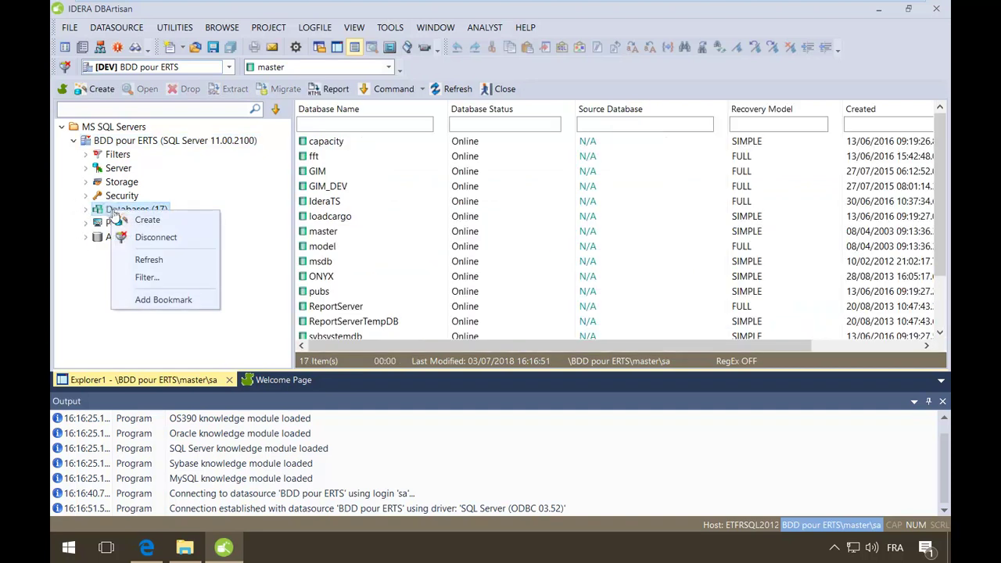
click(160, 220)
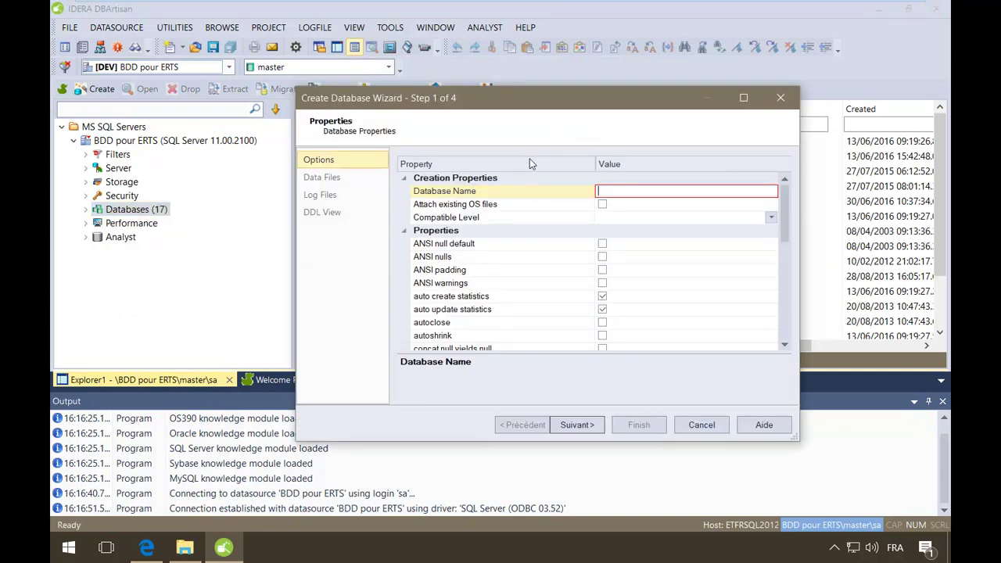
text(TeamServer)
click(579, 425)
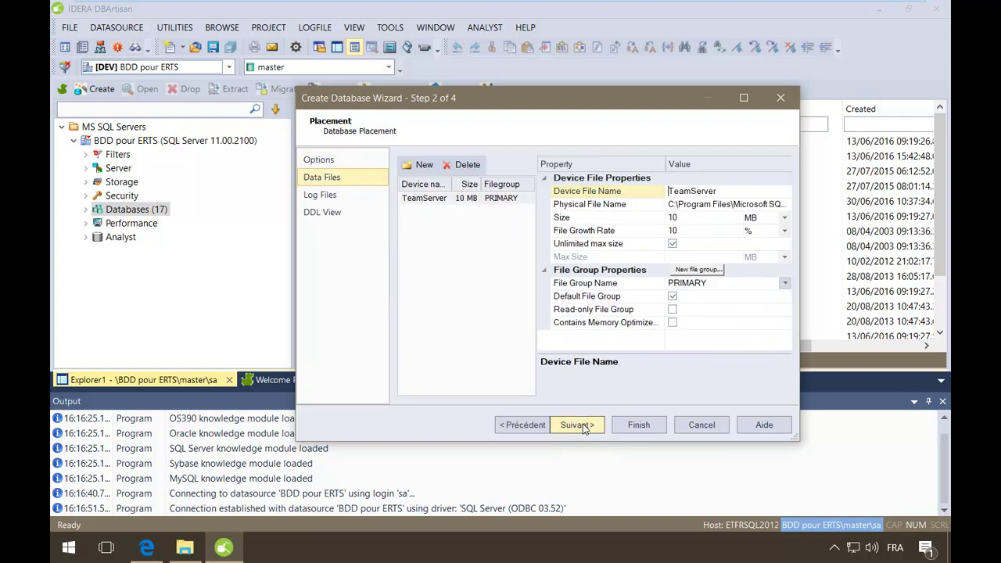
click(582, 424)
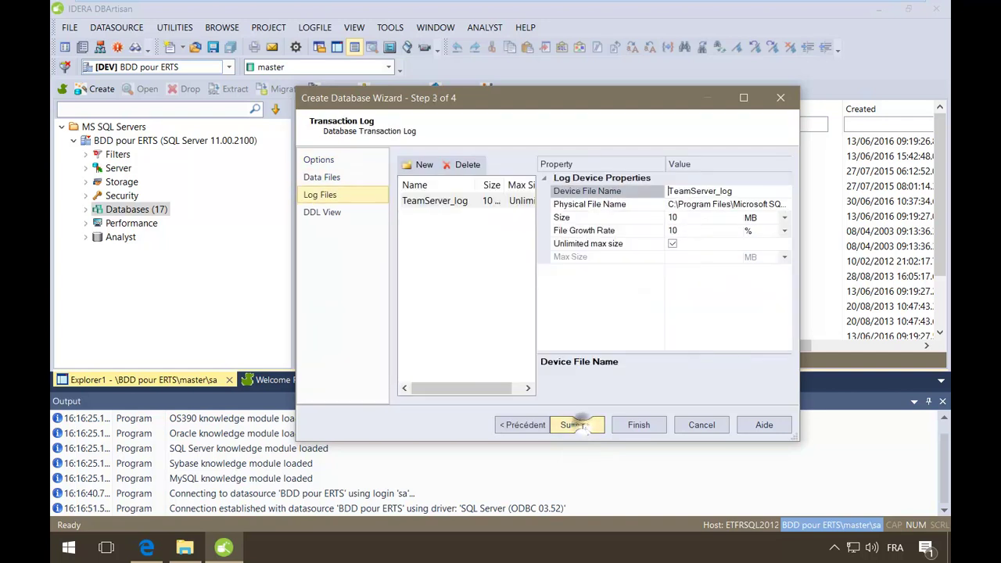
click(583, 425)
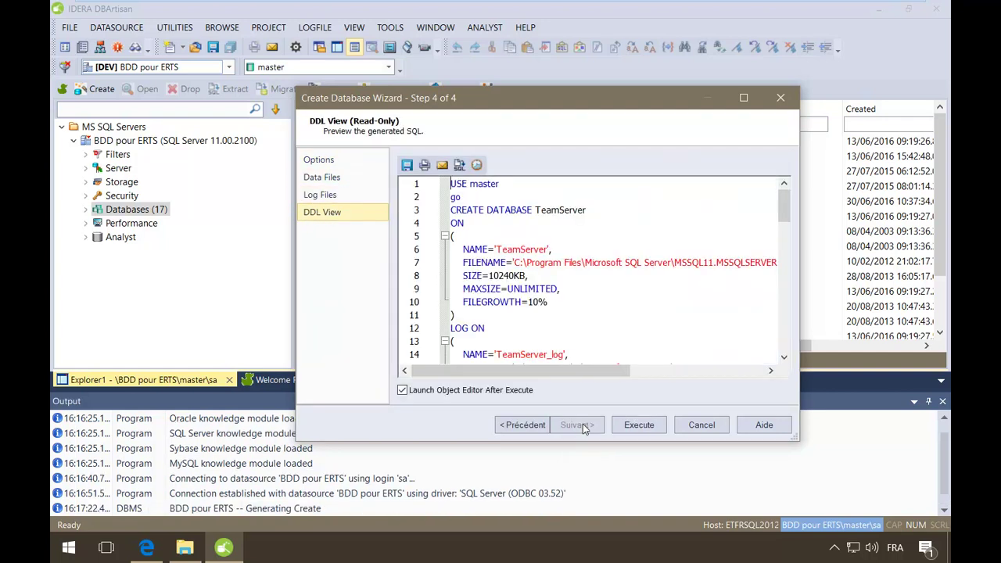
click(649, 425)
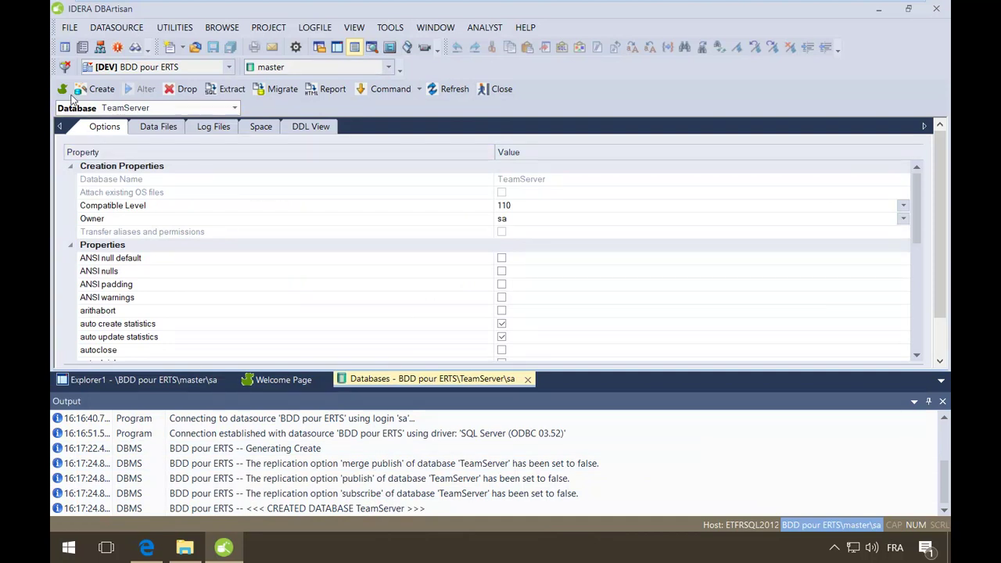
click(502, 89)
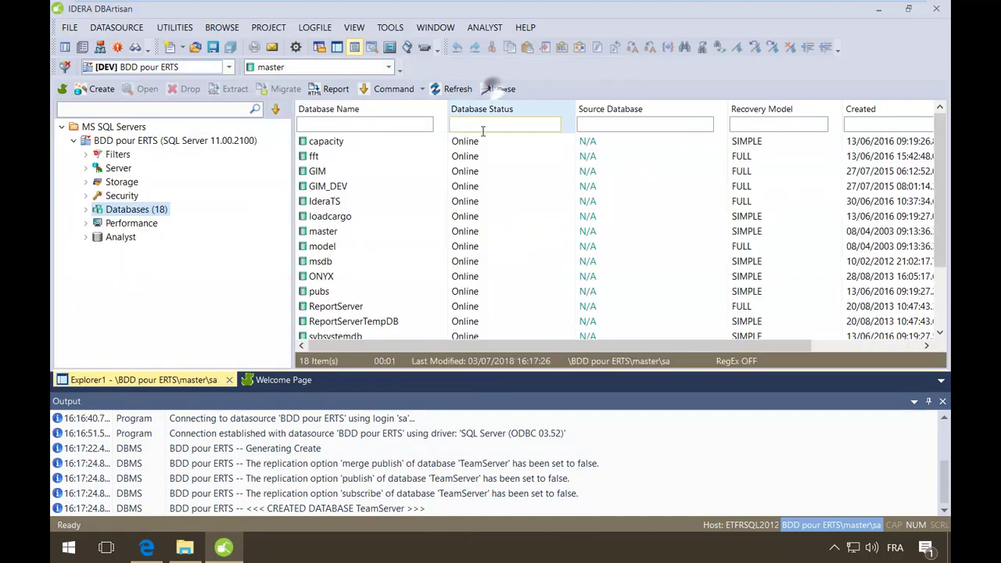
Examine the new TeamServer database's object types and its list of tables
click(85, 209)
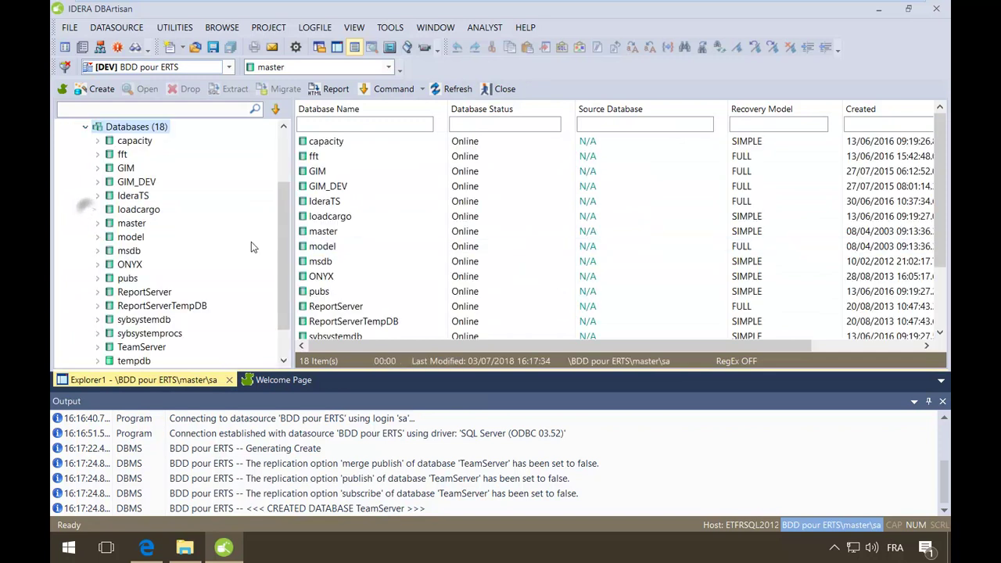
scroll(243, 266, down, 1)
click(137, 305)
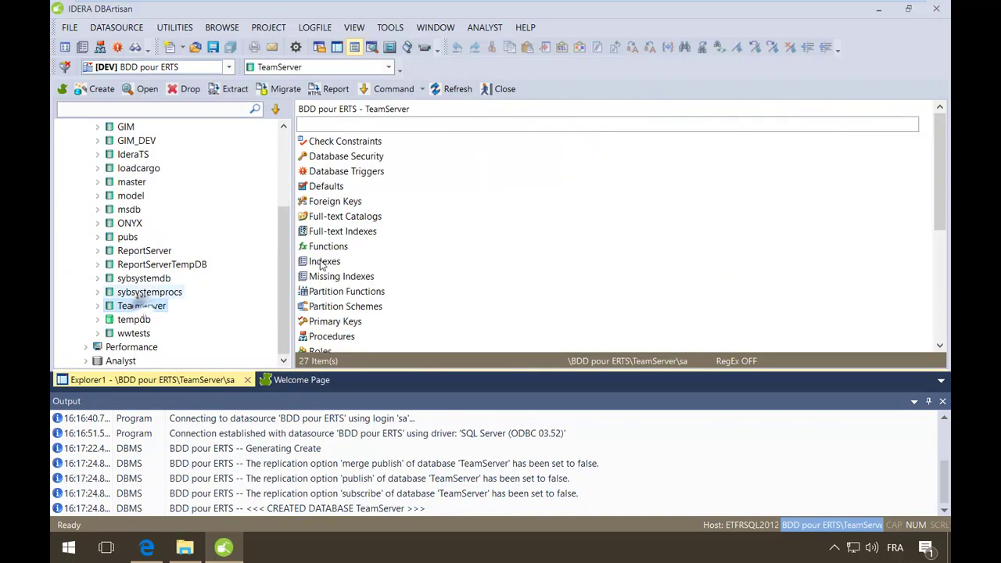
scroll(443, 319, down, 5)
click(97, 305)
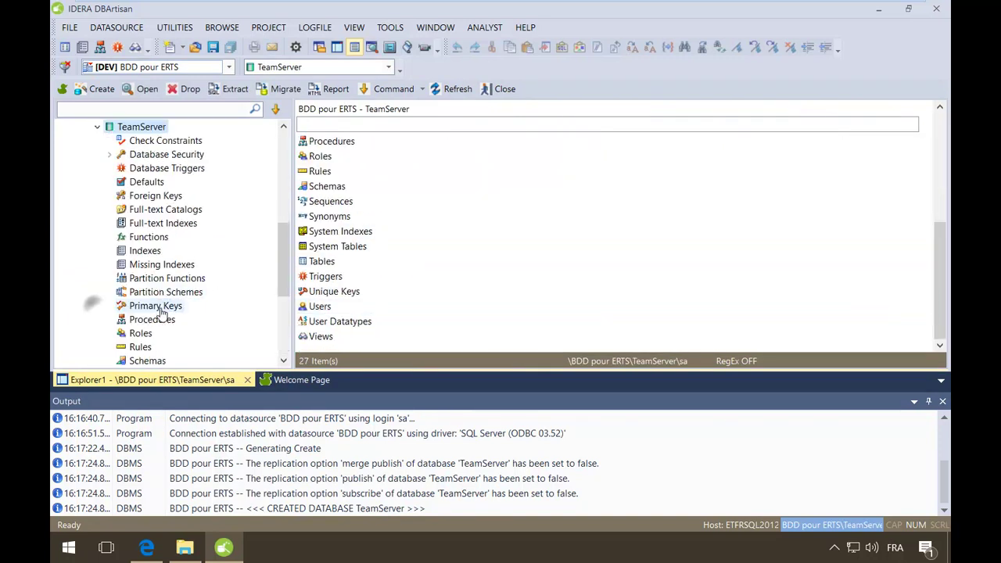
scroll(153, 289, down, 5)
click(142, 237)
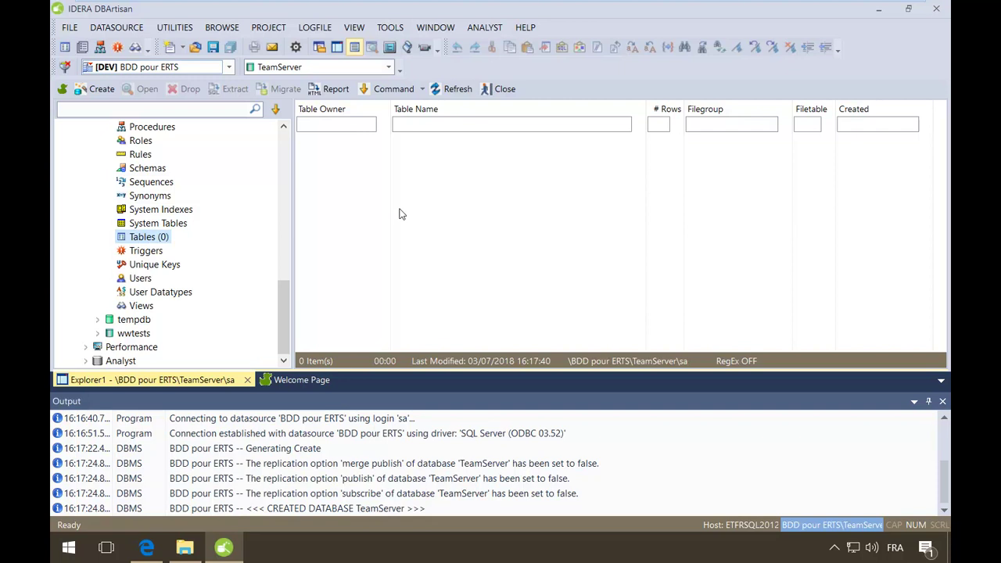
scroll(252, 195, up, 1)
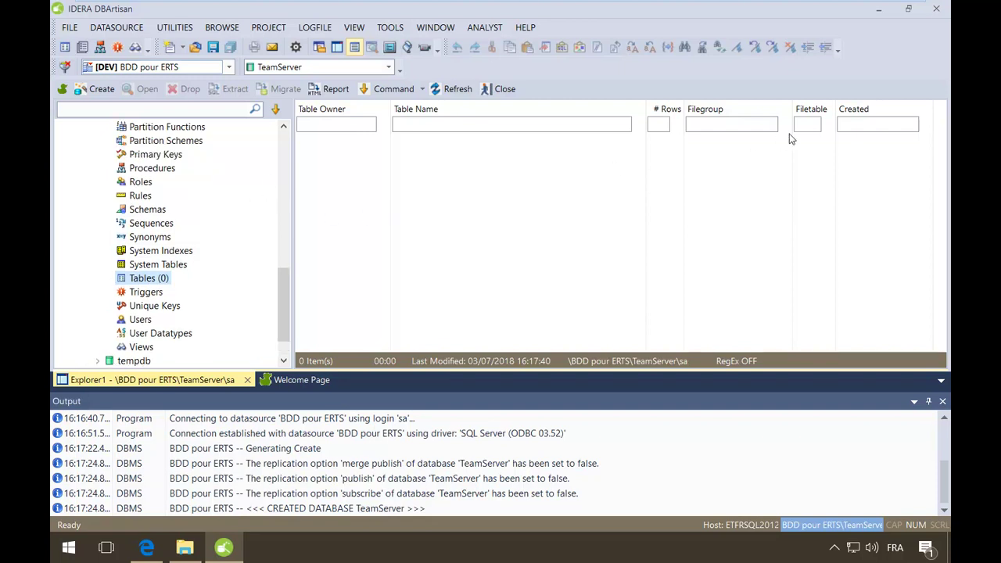
Switch to File Explorer and look inside teamserver_17.0.2.zip in the Téléchargements folder, selecting TeamServer.exe
click(882, 9)
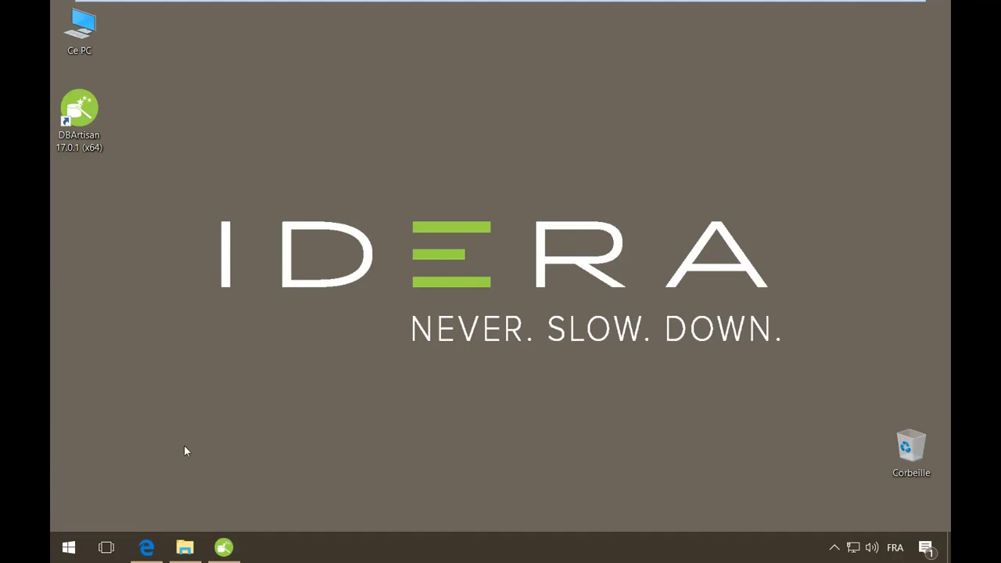
double_click(92, 39)
double_click(513, 202)
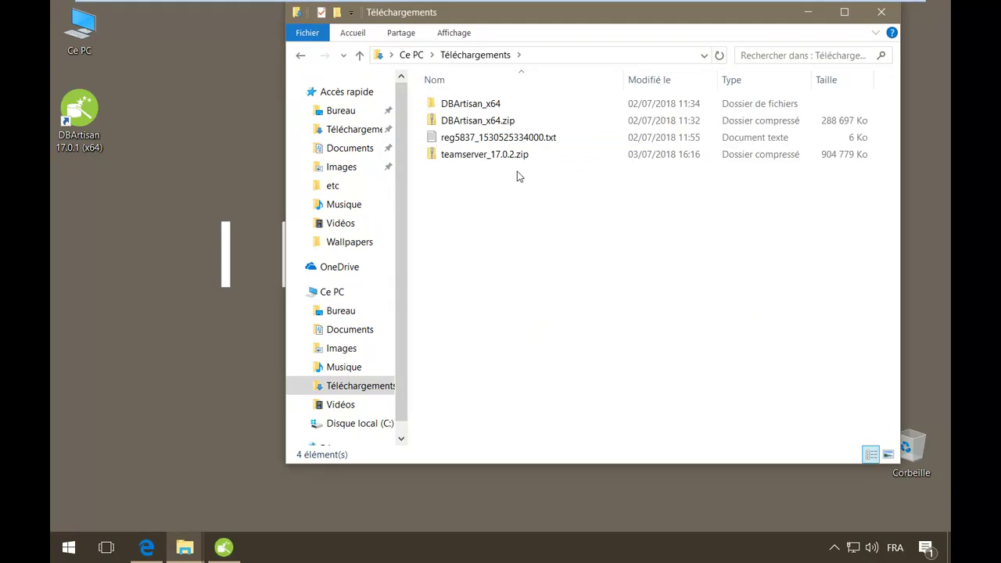
double_click(467, 155)
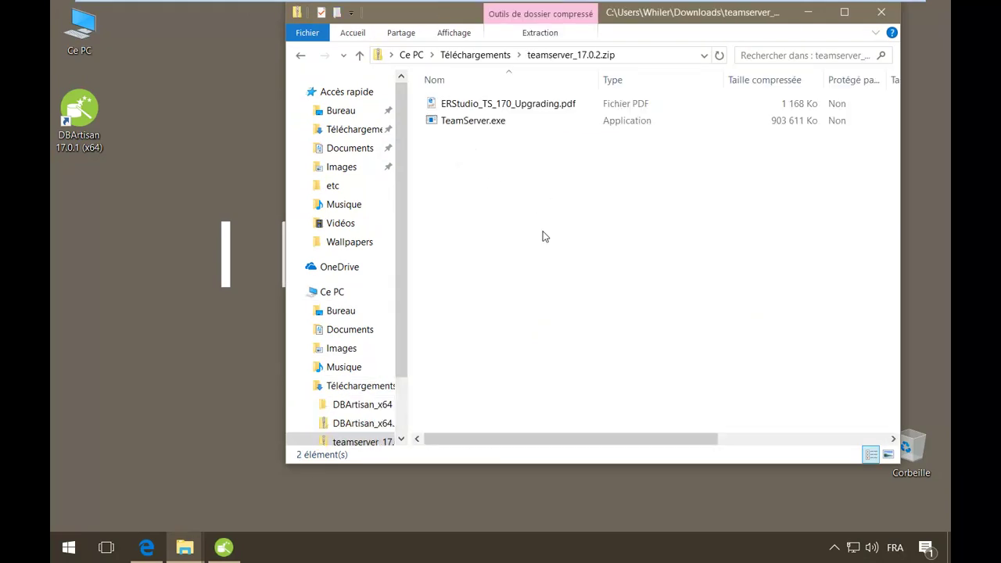
click(478, 121)
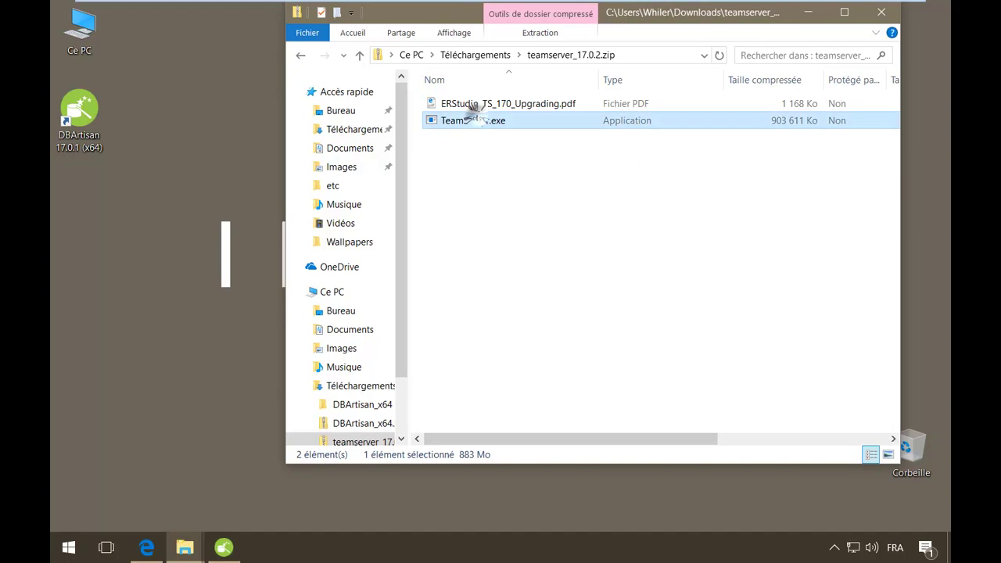
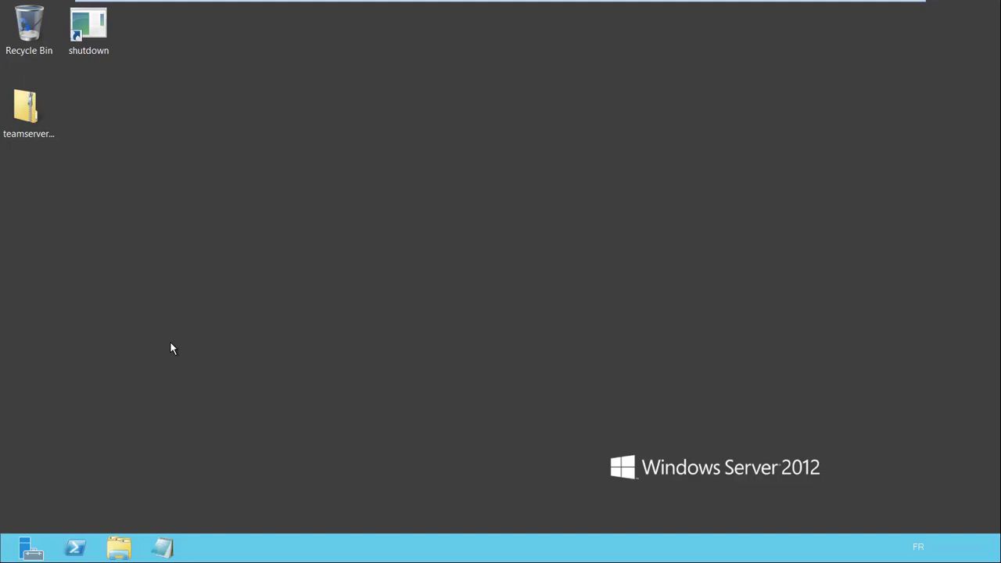
Extract the teamserver_17.0.2 archive on the server desktop and launch the TeamServer installer, closing the folder window
right_click(29, 115)
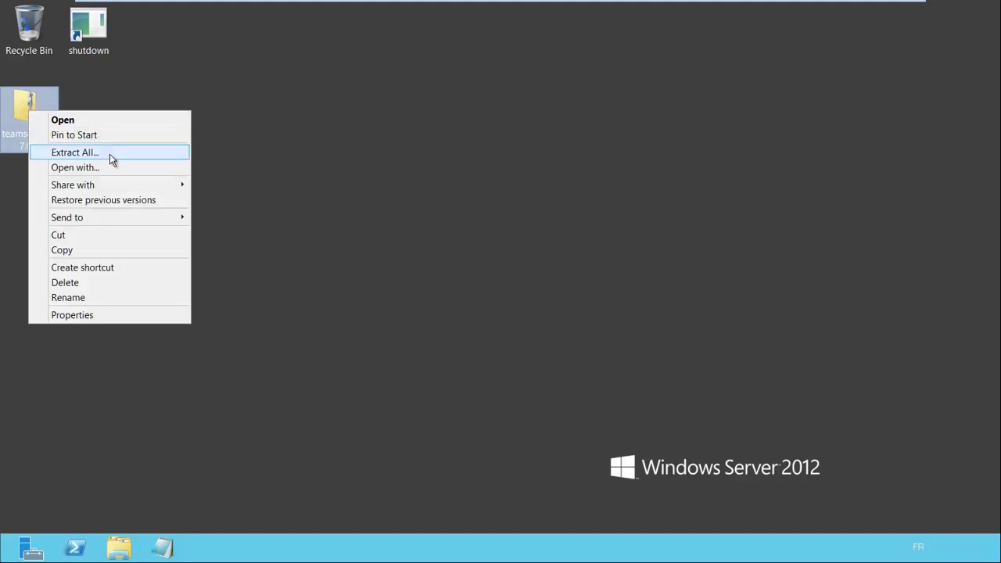
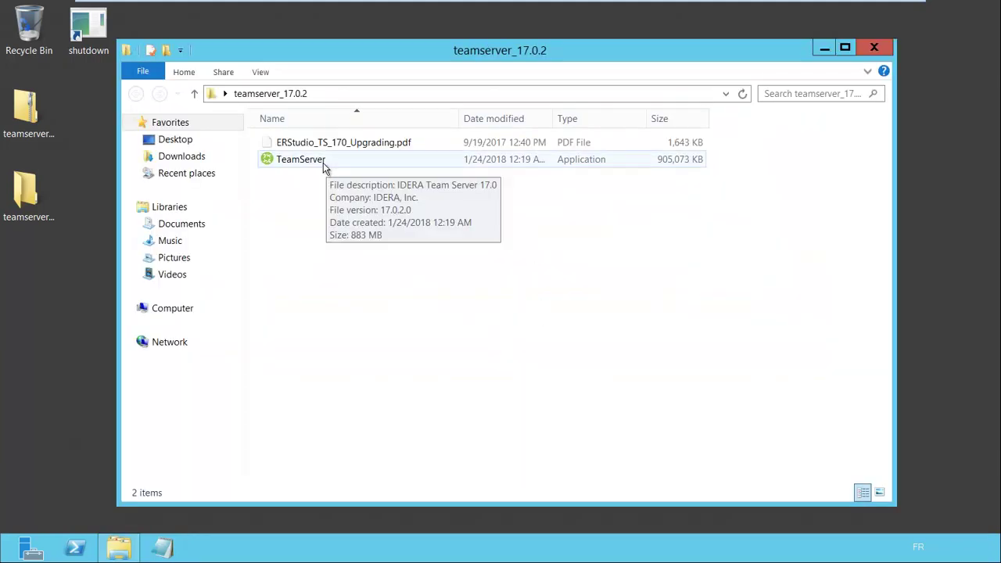
double_click(327, 166)
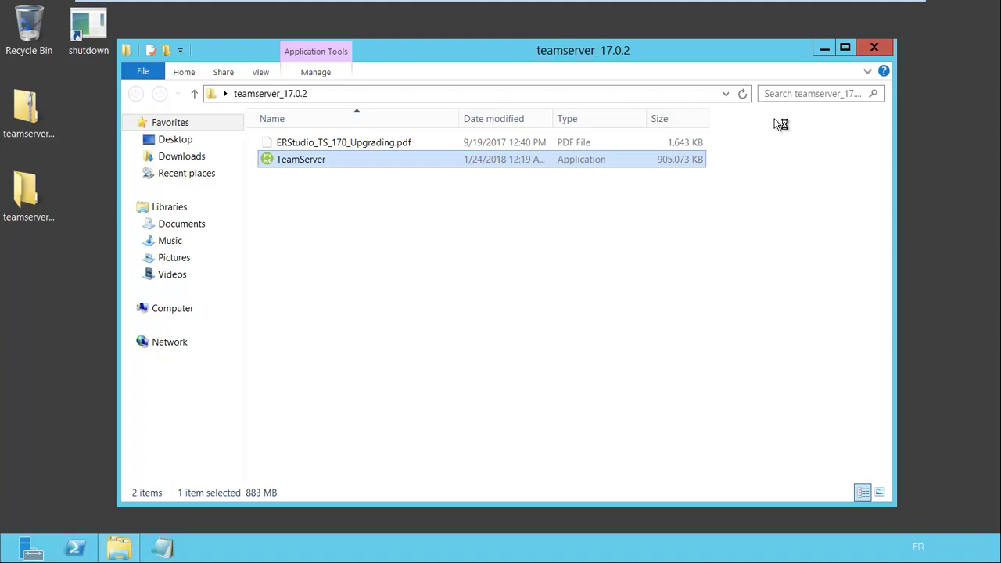
click(874, 47)
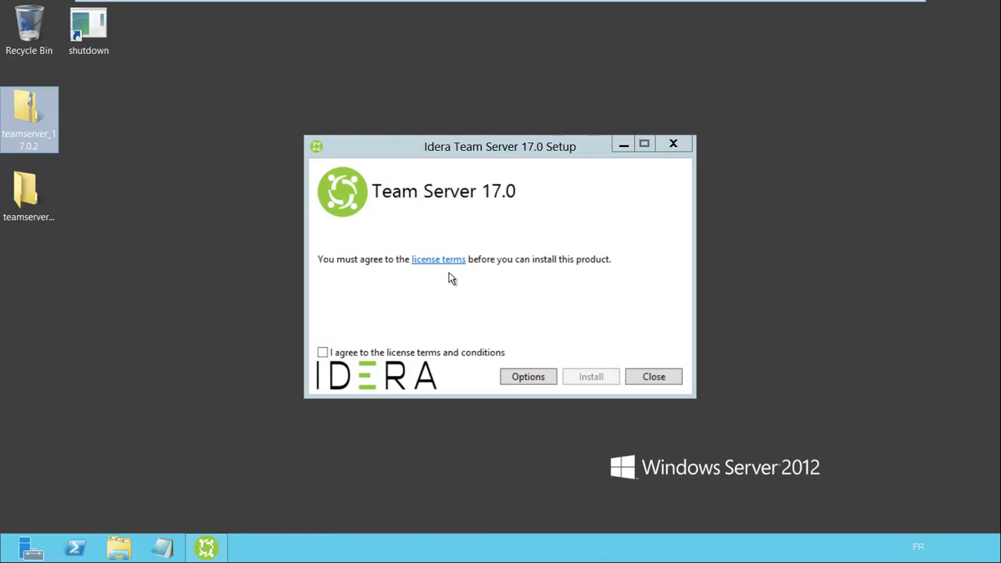
Install Team Server on port 8080 in C:\Idera with a desktop program icon, accepting the license terms
click(323, 353)
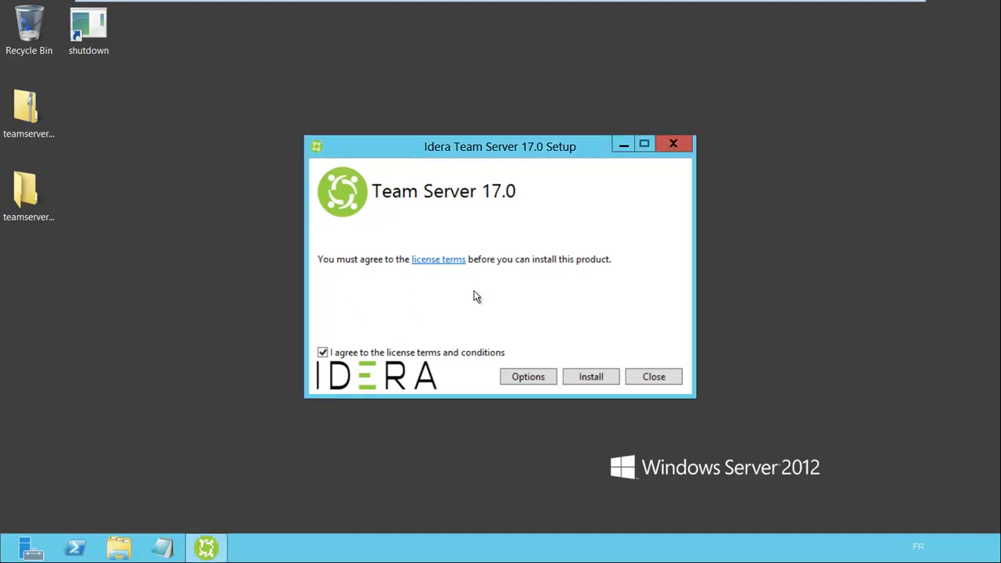
click(526, 380)
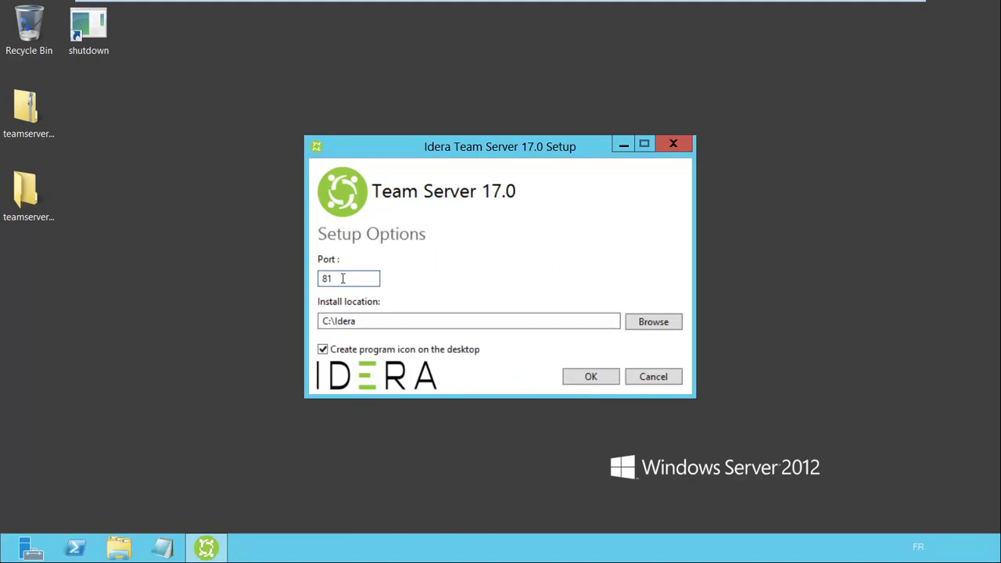
double_click(343, 279)
text(8080)
double_click(324, 320)
click(377, 320)
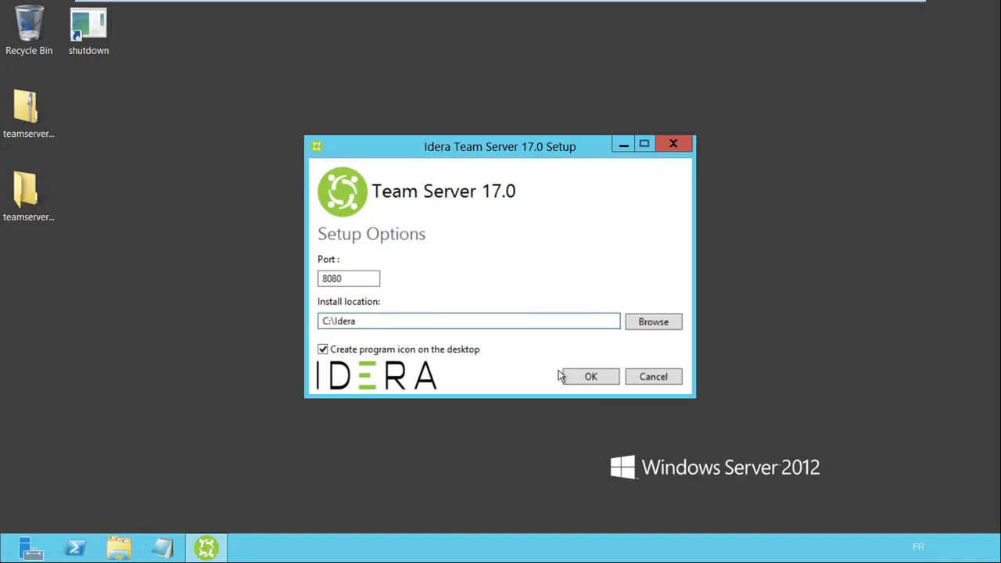
click(589, 376)
click(591, 375)
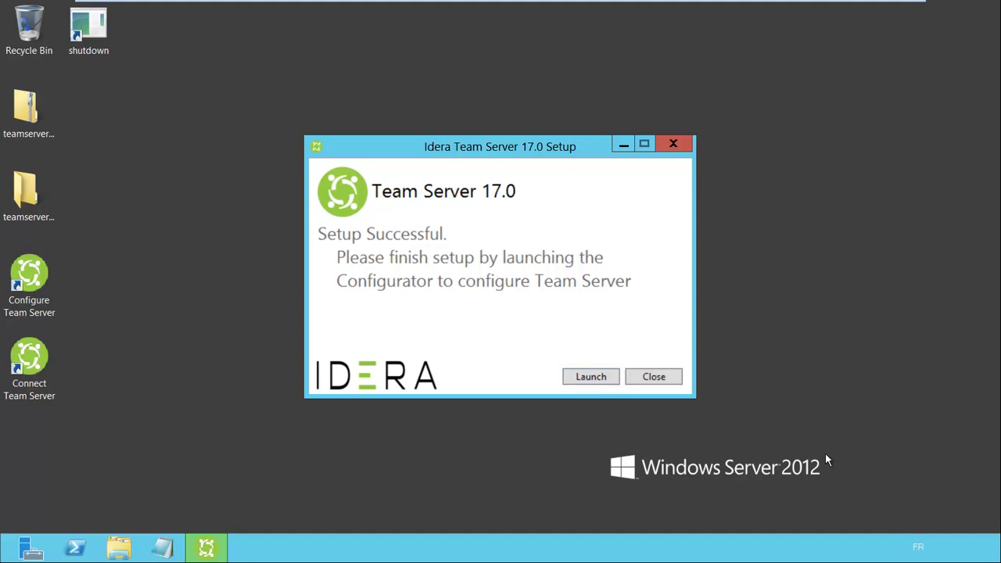
Launch the Configurator and copy the default username from the hint on its login page
click(587, 378)
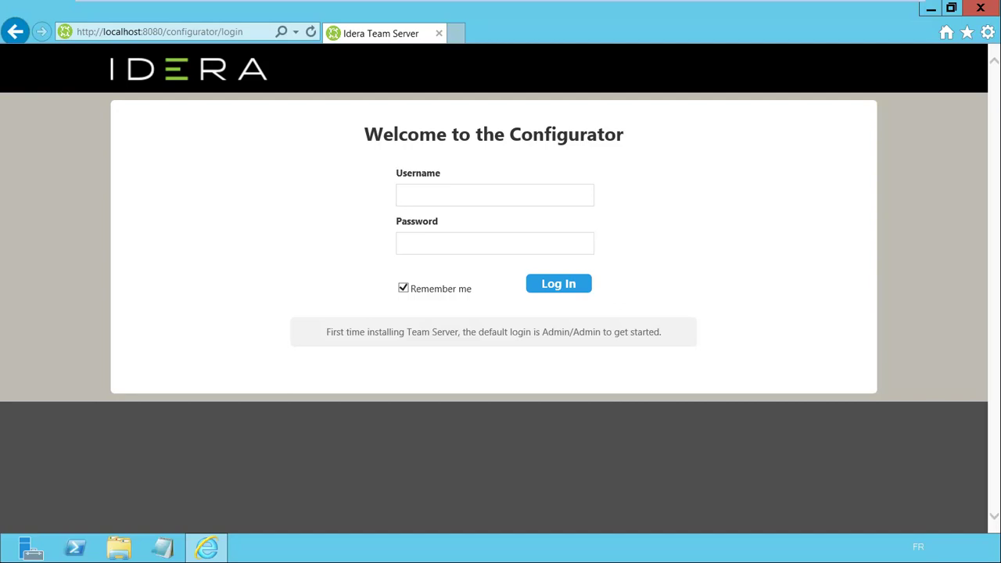
drag(315, 337, 708, 339)
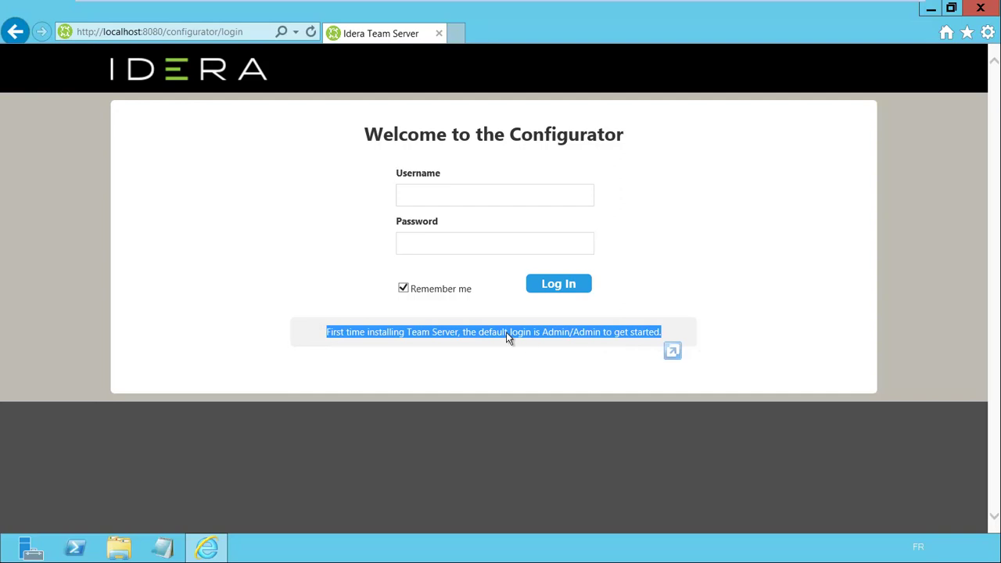
click(557, 336)
double_click(557, 336)
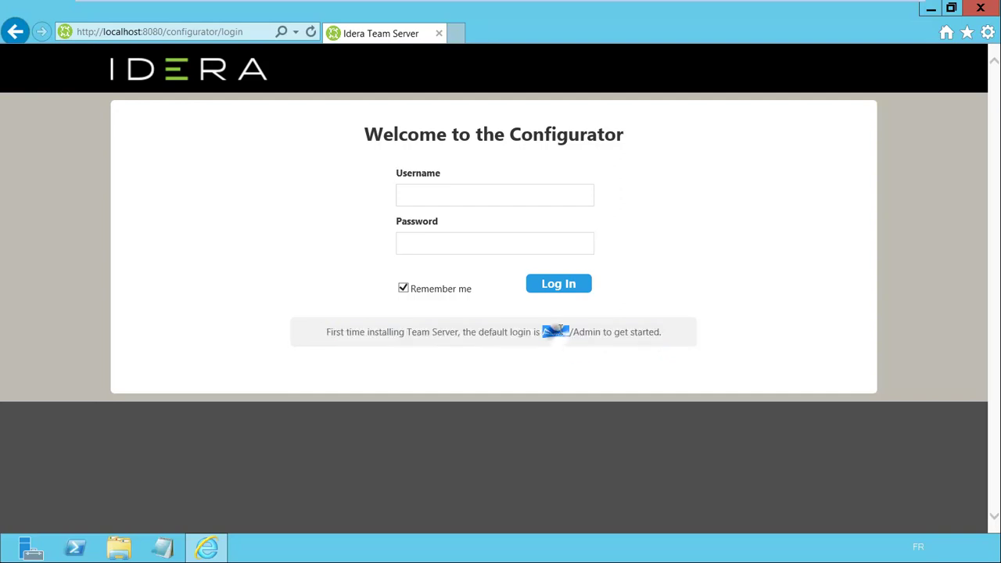
right_click(560, 336)
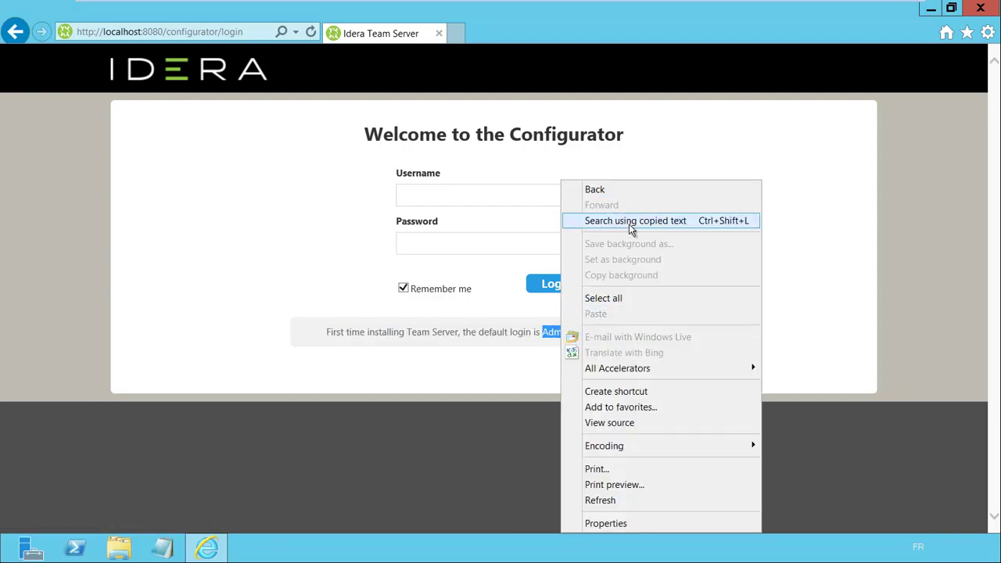
click(814, 297)
double_click(554, 332)
key(ctrl+c)
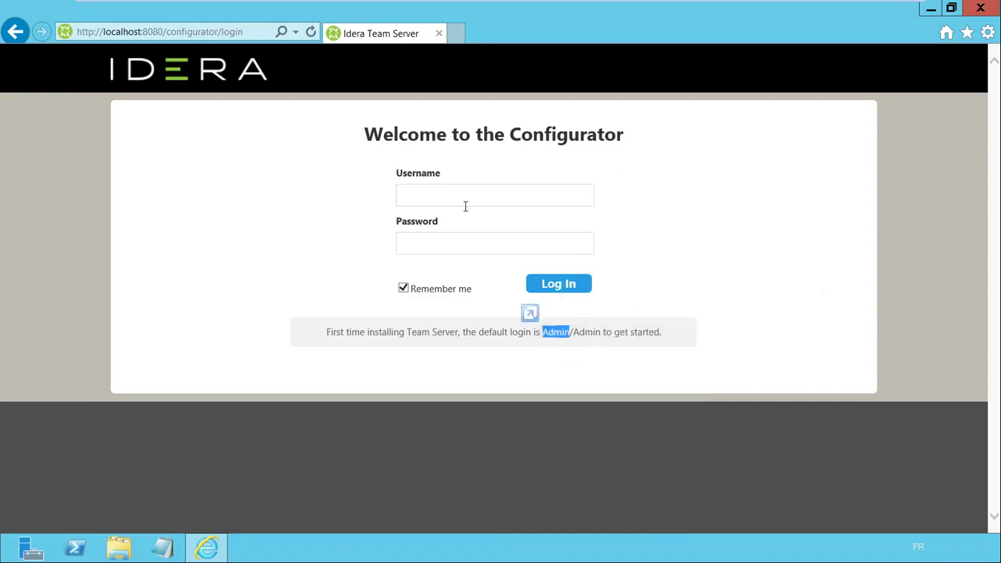
Log in to the Configurator by pasting the default username and the account password
click(438, 189)
key(ctrl+v)
click(441, 241)
key(ctrl+v)
click(586, 252)
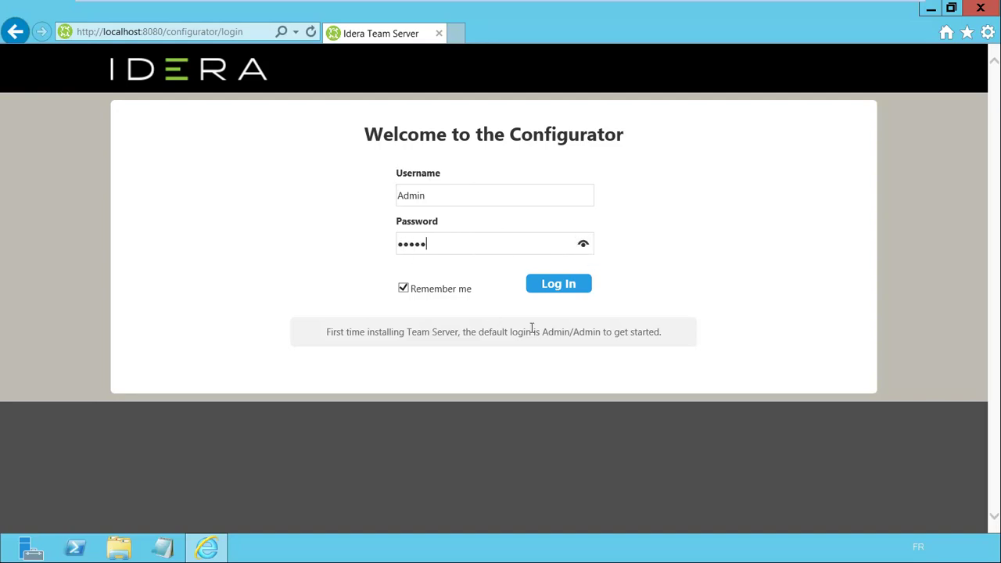
click(569, 286)
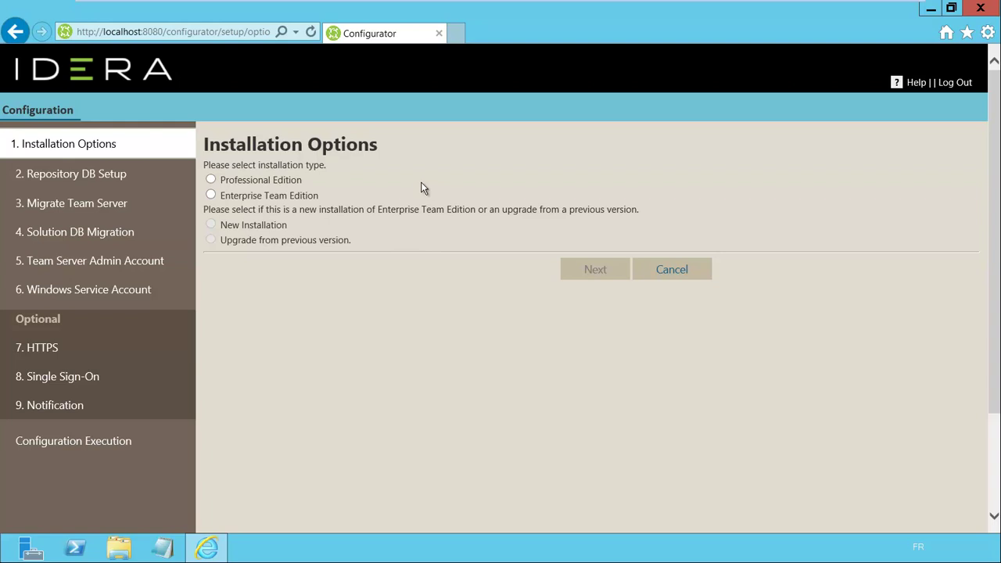
Choose Enterprise Team Edition as the installation type
click(210, 195)
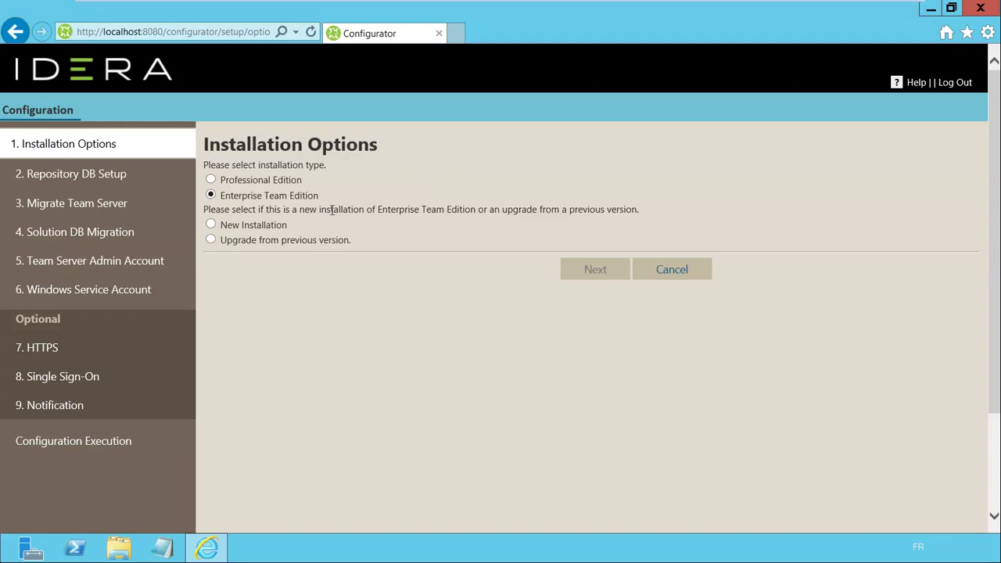